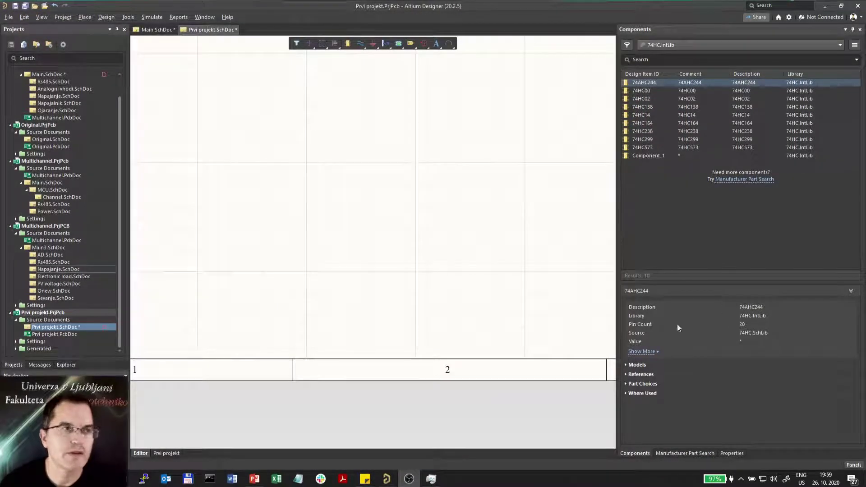
Step: Switch from the Altium Designer schematic over to the Firefox browser
{"action": "key", "text": "alt+Tab"}
Step: Go to altium.com and sign in to AltiumLive with the saved account
{"action": "left_click", "coordinate": [176, 25]}
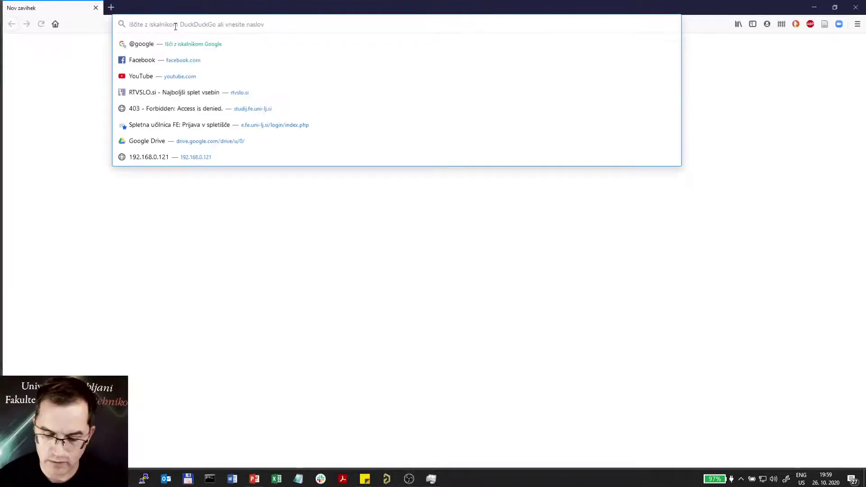
{"action": "type", "text": "altium.co"}
{"action": "key", "text": "Return"}
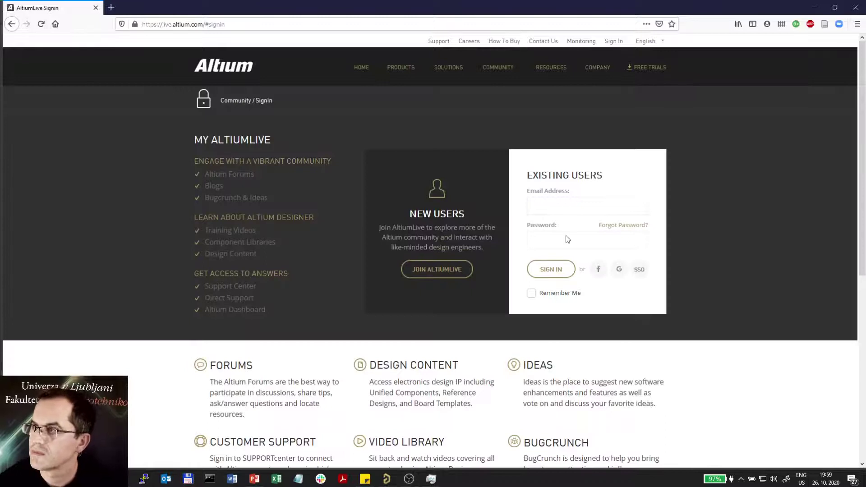
{"action": "left_click", "coordinate": [551, 269]}
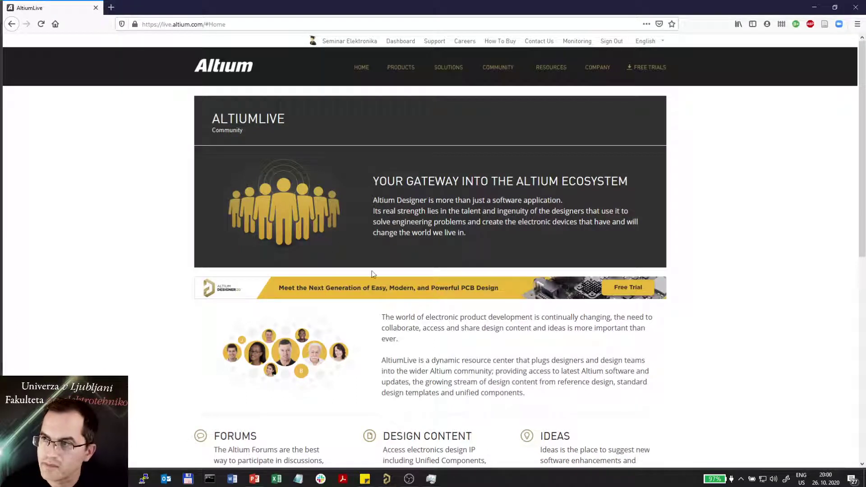
Step: Scroll down the AltiumLive home page and go to the Design Content site
{"action": "scroll", "coordinate": [372, 272], "scroll_direction": "down", "scroll_amount": 5}
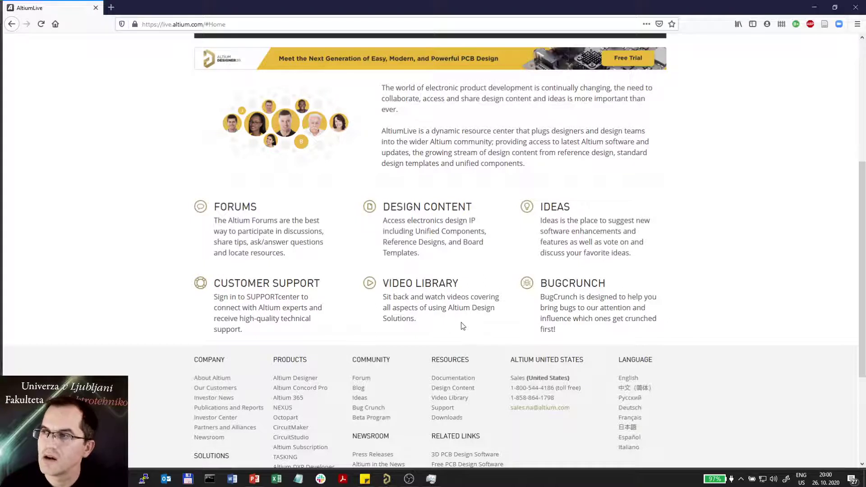
{"action": "left_click", "coordinate": [406, 218]}
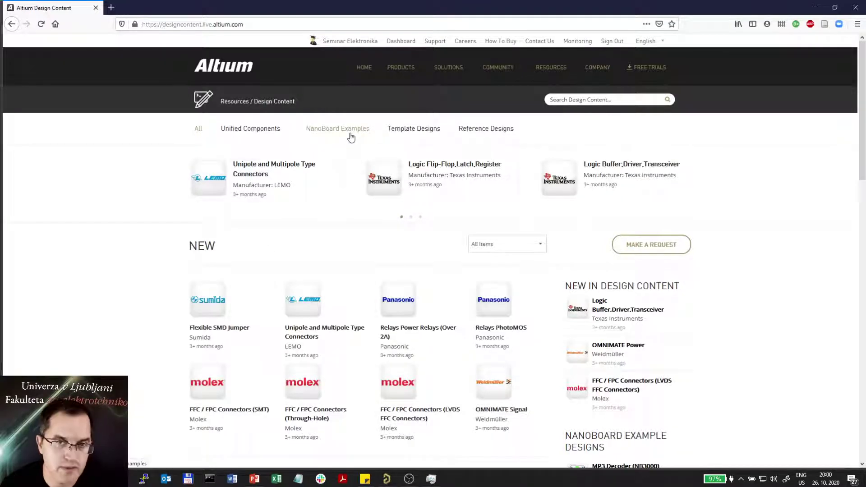
Step: View NanoBoard Examples, Template Designs and Reference Designs in turn, ending on Unified Components
{"action": "left_click", "coordinate": [351, 137]}
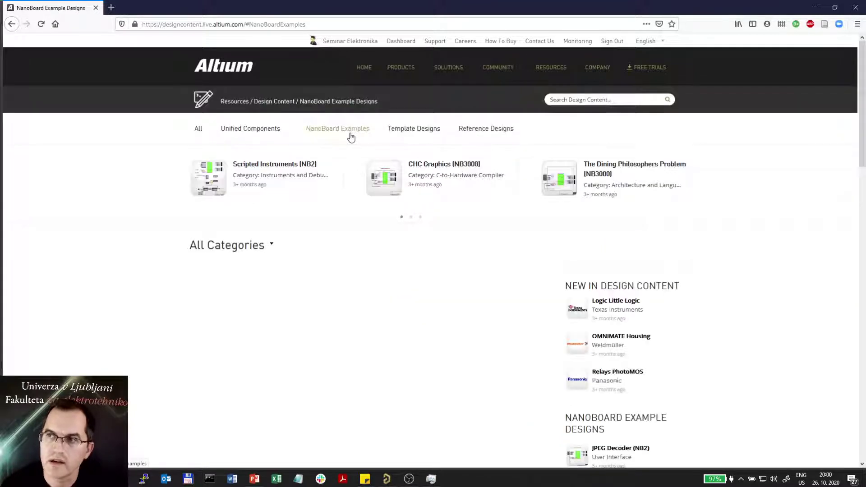
{"action": "left_click", "coordinate": [424, 130]}
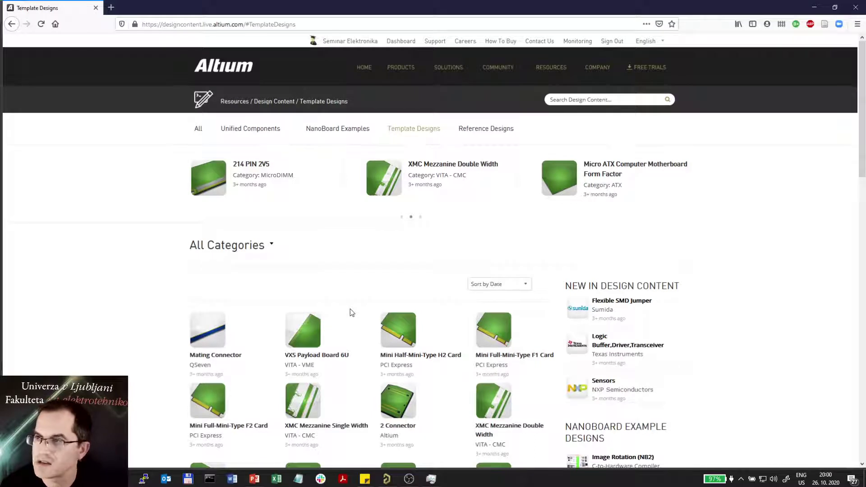
{"action": "scroll", "coordinate": [351, 311], "scroll_direction": "down", "scroll_amount": 4}
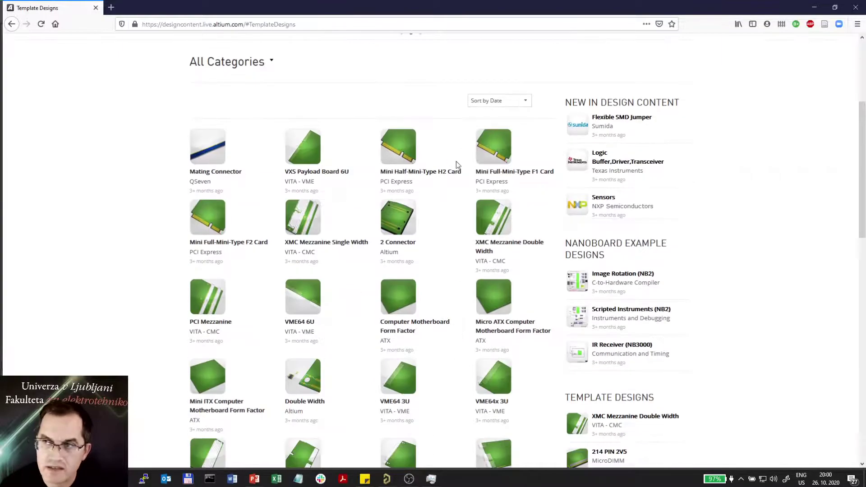
{"action": "scroll", "coordinate": [548, 324], "scroll_direction": "up", "scroll_amount": 4}
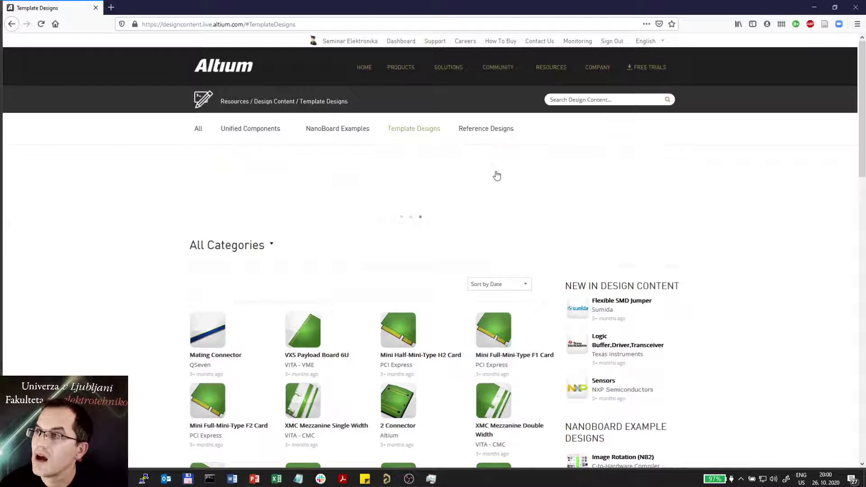
{"action": "left_click", "coordinate": [480, 132]}
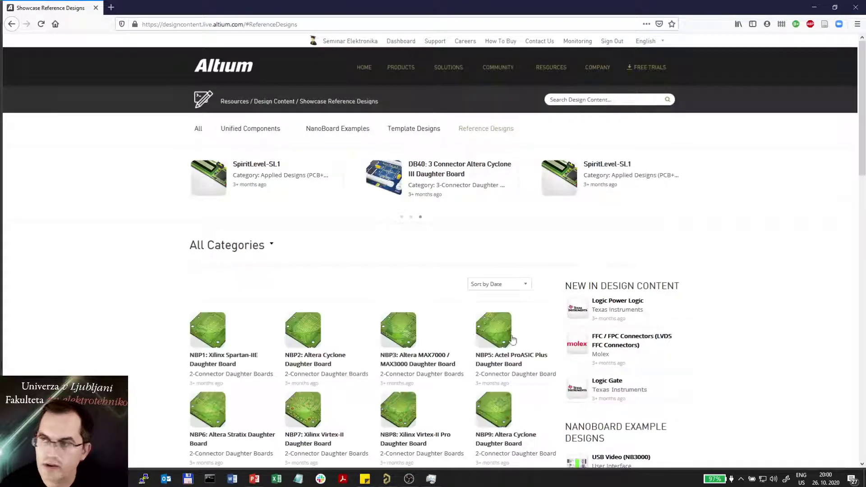
{"action": "mouse_move", "coordinate": [418, 321]}
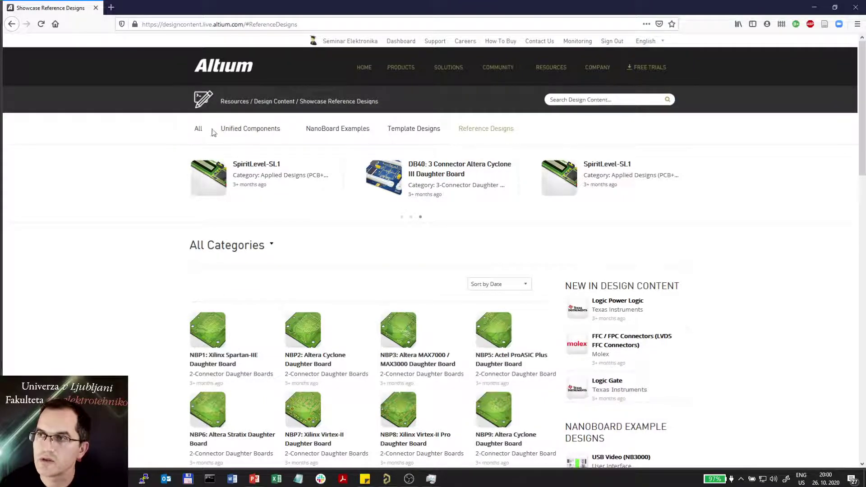
{"action": "left_click", "coordinate": [228, 129]}
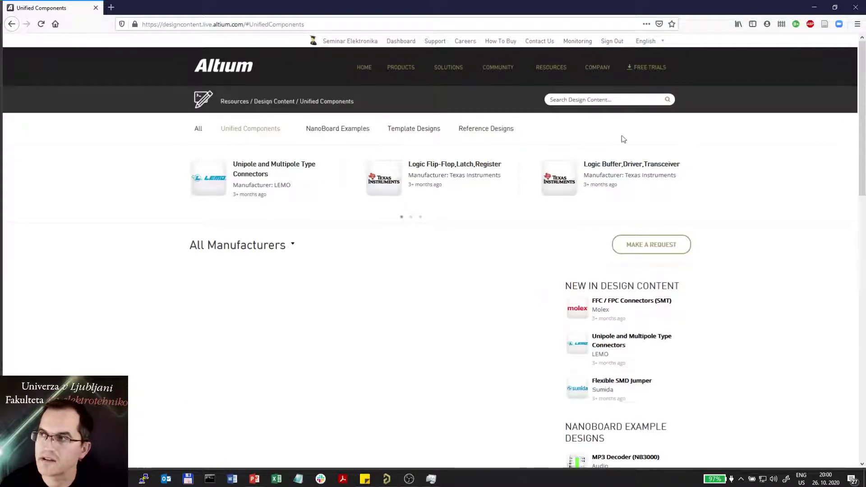
Step: Search Design Content for MSP430 and open the Microcontroller MSP430 16-bit Ultra-Low Power result
{"action": "left_click", "coordinate": [592, 100]}
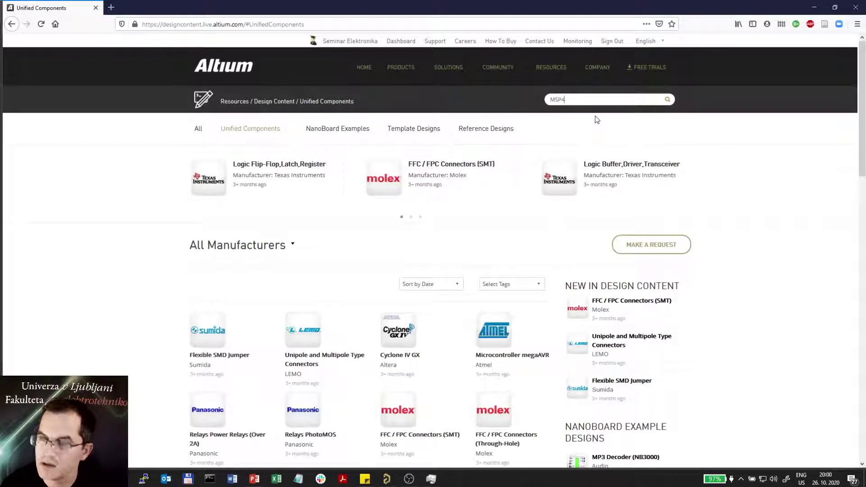
{"action": "type", "text": "MSP430"}
{"action": "key", "text": "Return"}
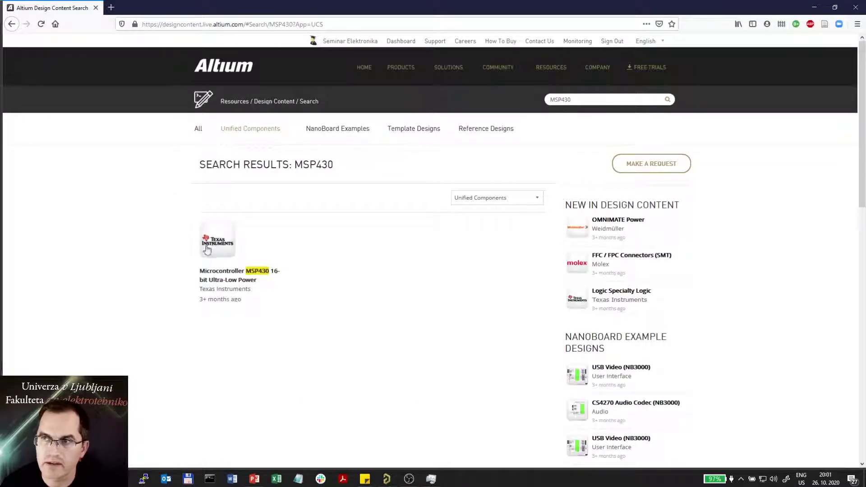
{"action": "left_click", "coordinate": [239, 284]}
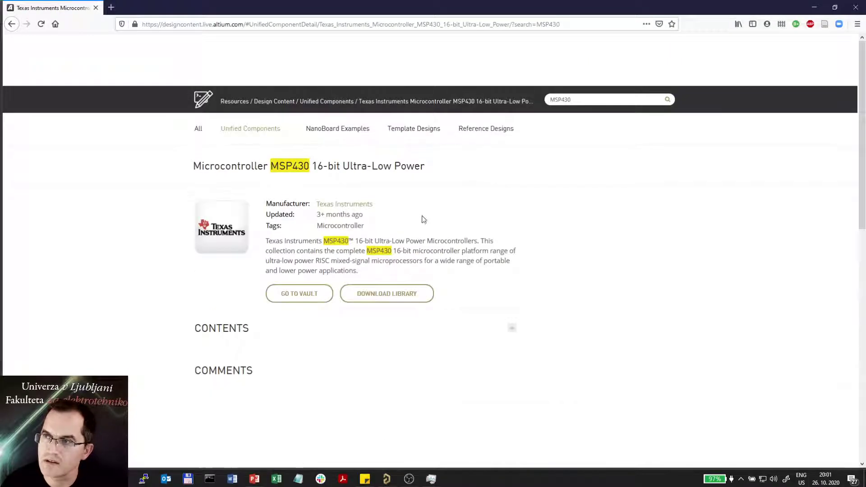
Step: Look through the MSP430 Contents table and Comments, then download the library
{"action": "scroll", "coordinate": [490, 313], "scroll_direction": "down", "scroll_amount": 4}
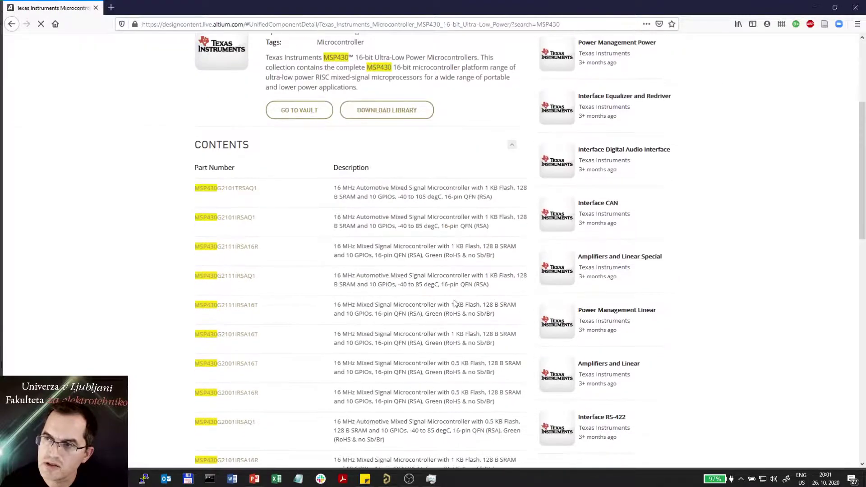
{"action": "scroll", "coordinate": [216, 220], "scroll_direction": "down", "scroll_amount": 10}
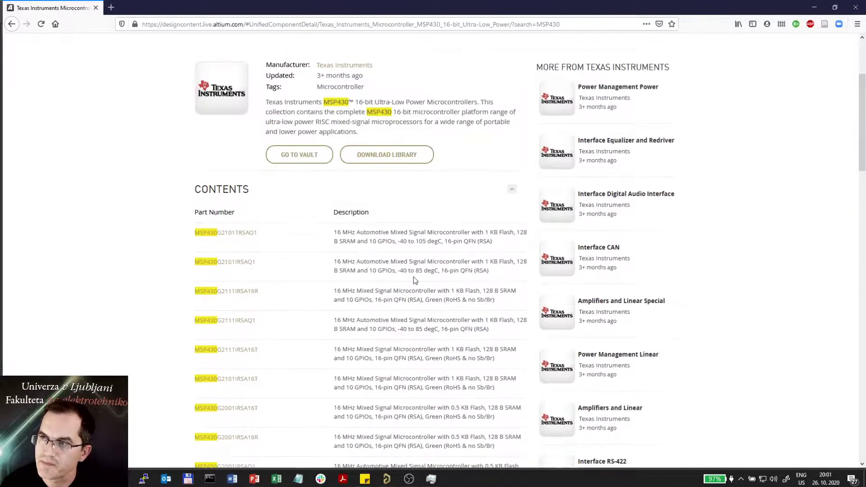
{"action": "scroll", "coordinate": [401, 264], "scroll_direction": "down", "scroll_amount": 15}
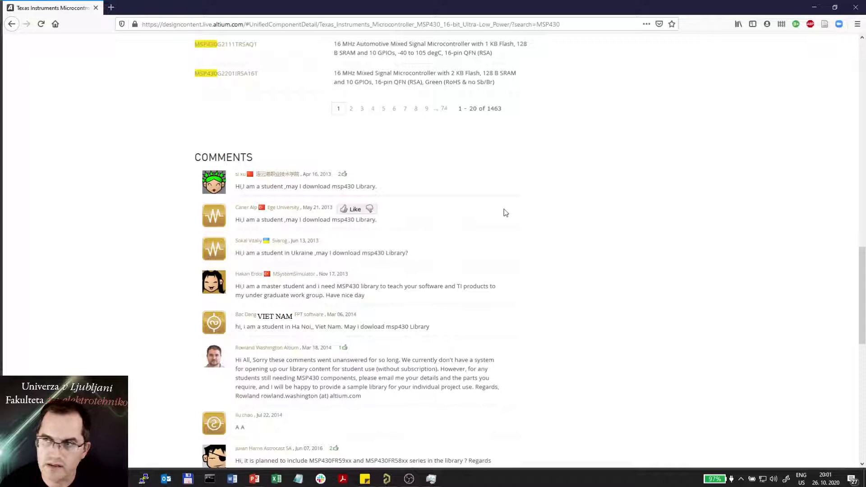
{"action": "scroll", "coordinate": [270, 275], "scroll_direction": "down", "scroll_amount": 4}
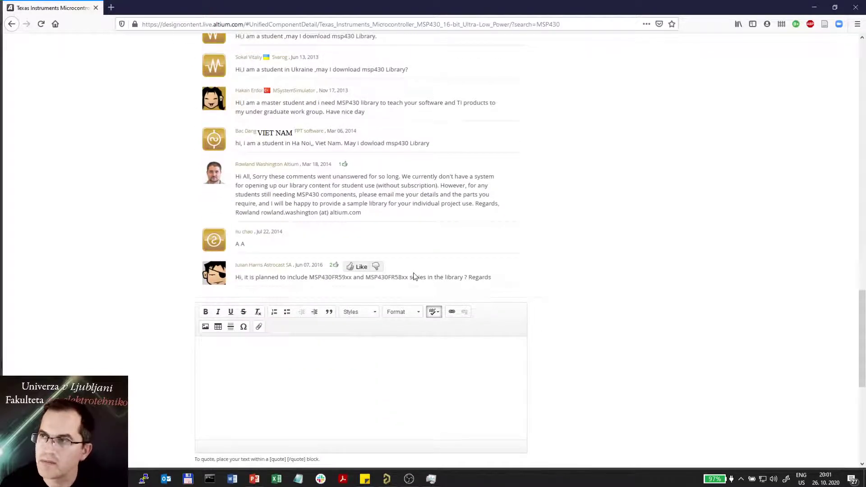
{"action": "scroll", "coordinate": [510, 239], "scroll_direction": "up", "scroll_amount": 6}
{"action": "scroll", "coordinate": [491, 264], "scroll_direction": "up", "scroll_amount": 4}
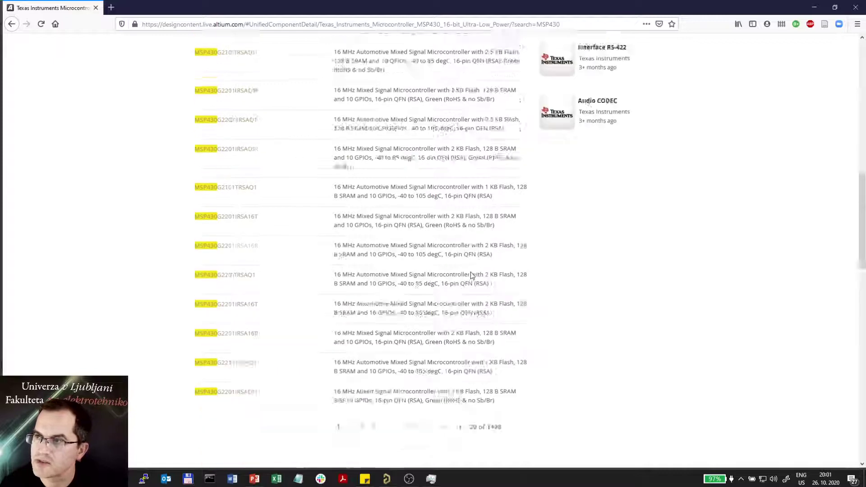
{"action": "scroll", "coordinate": [470, 272], "scroll_direction": "up", "scroll_amount": 10}
{"action": "left_click", "coordinate": [377, 305]}
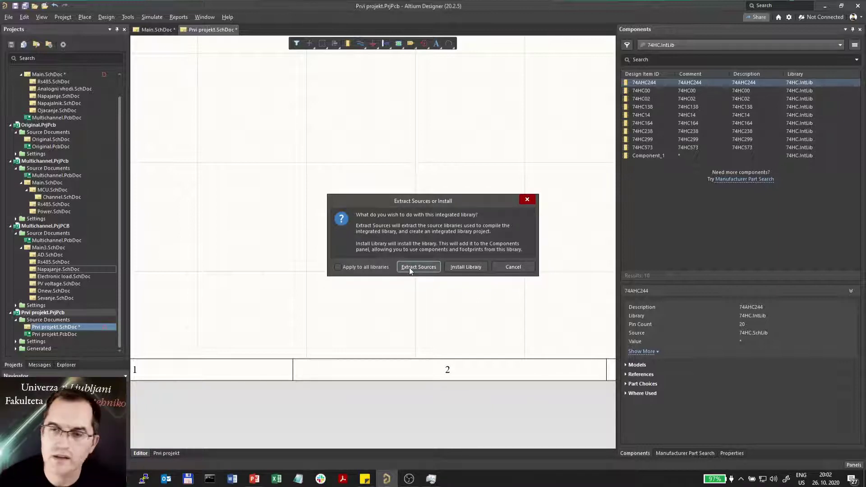
Step: Install the TI MSP430 16-bit Ultra-Low Power IntLib and confirm it on the Installed libraries list
{"action": "left_click", "coordinate": [465, 267]}
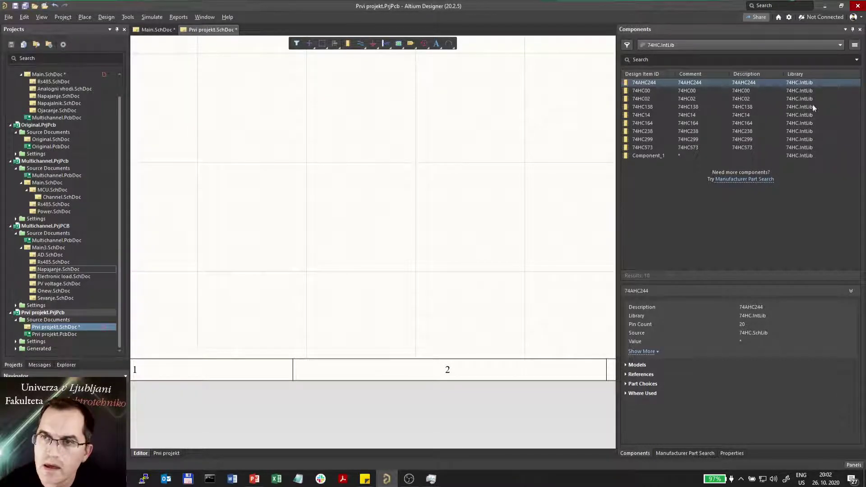
{"action": "left_click", "coordinate": [854, 45]}
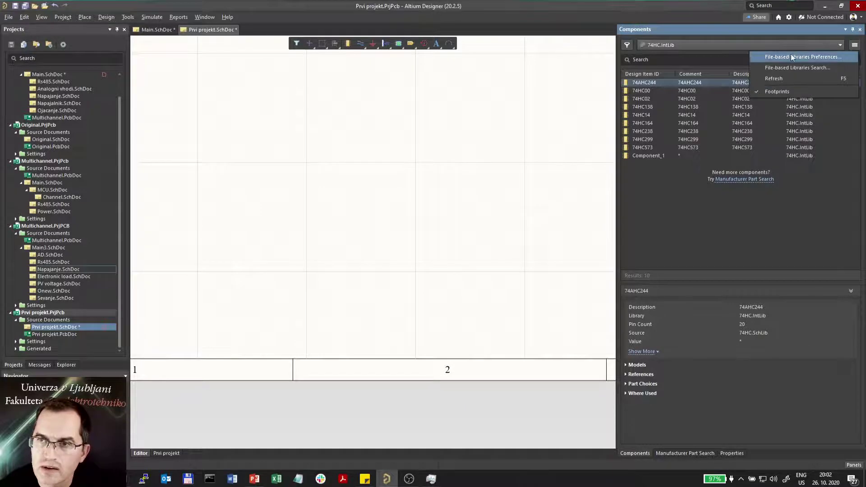
{"action": "left_click", "coordinate": [789, 56]}
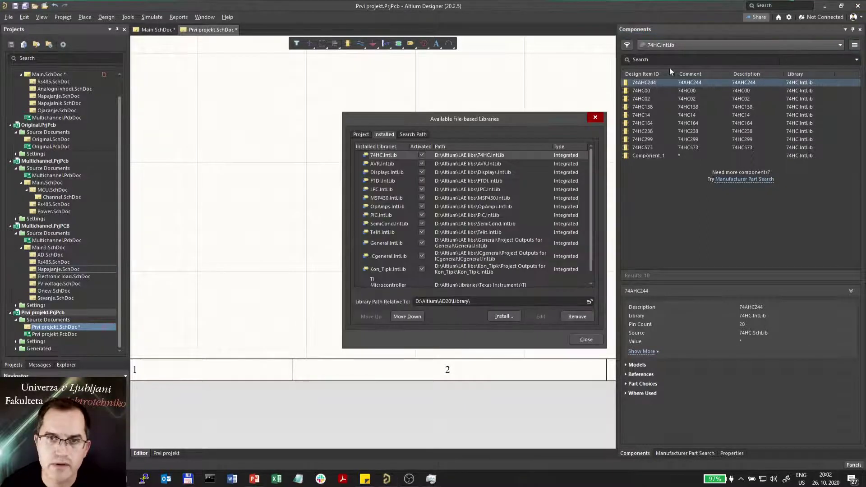
{"action": "scroll", "coordinate": [425, 220], "scroll_direction": "down", "scroll_amount": 1}
{"action": "left_click", "coordinate": [390, 271]}
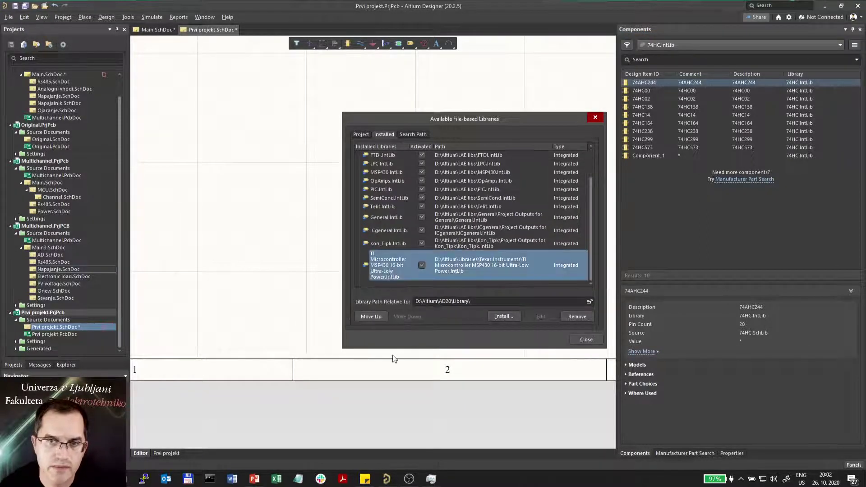
{"action": "left_click", "coordinate": [586, 338]}
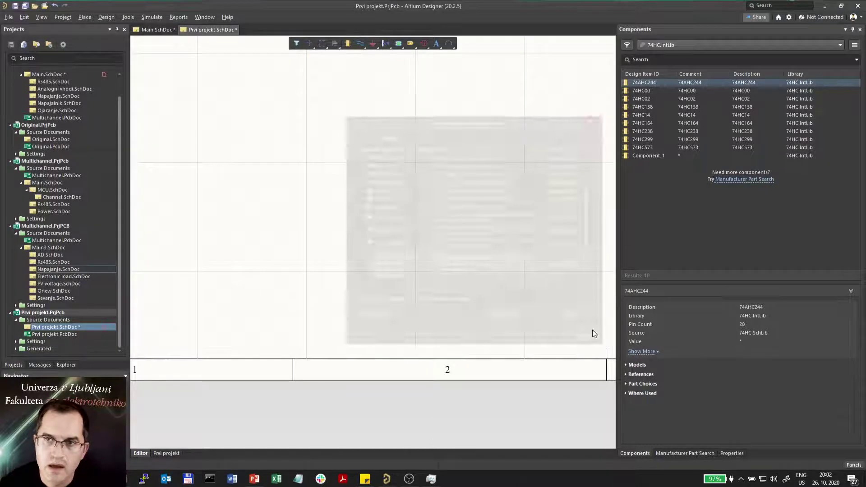
Step: Filter the TI MSP430 library for MSP430F and place MSP430F1101AIDGV on the schematic
{"action": "left_click", "coordinate": [695, 45]}
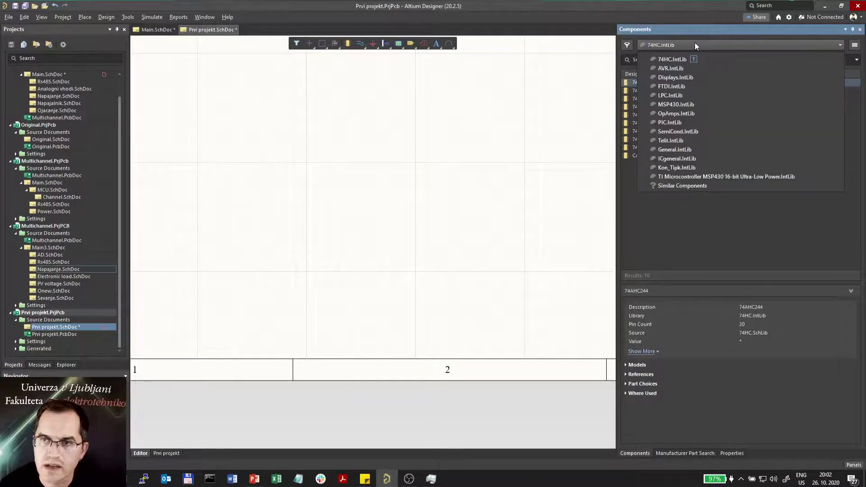
{"action": "left_click", "coordinate": [681, 173]}
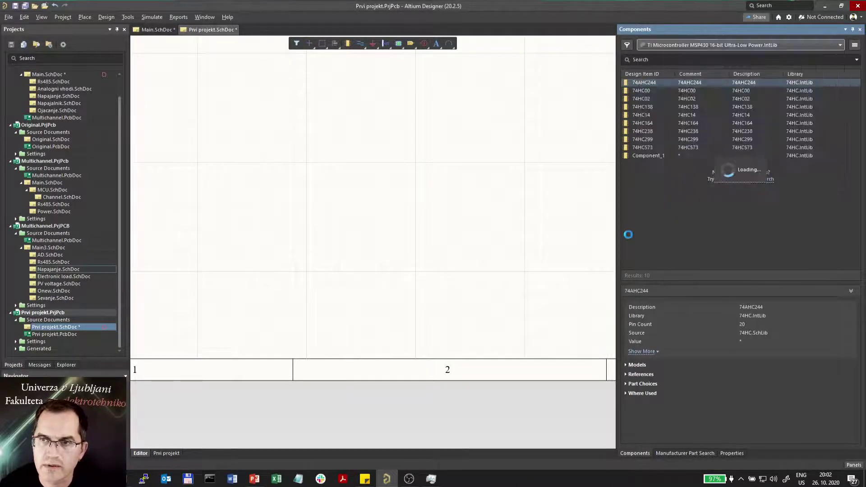
{"action": "left_click", "coordinate": [659, 59]}
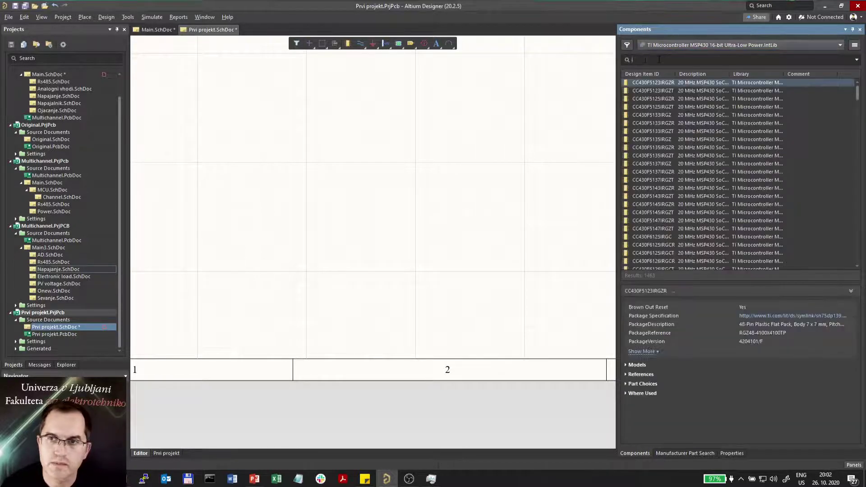
{"action": "type", "text": "MSP"}
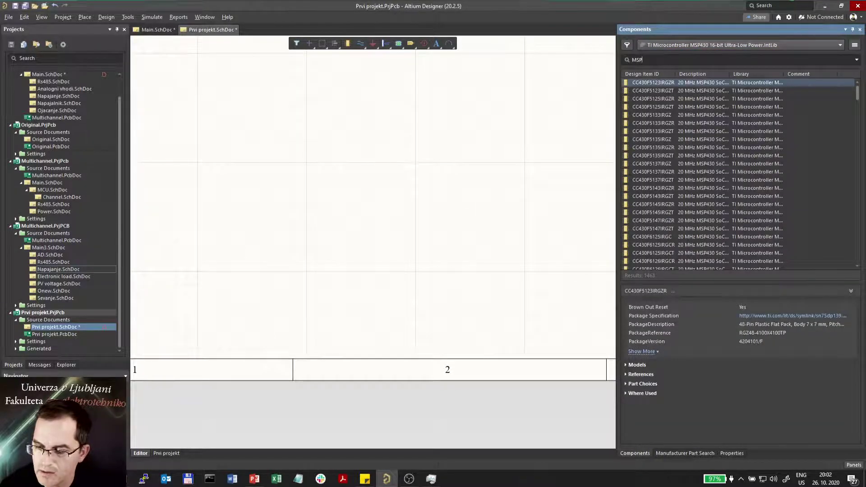
{"action": "type", "text": "430F1101"}
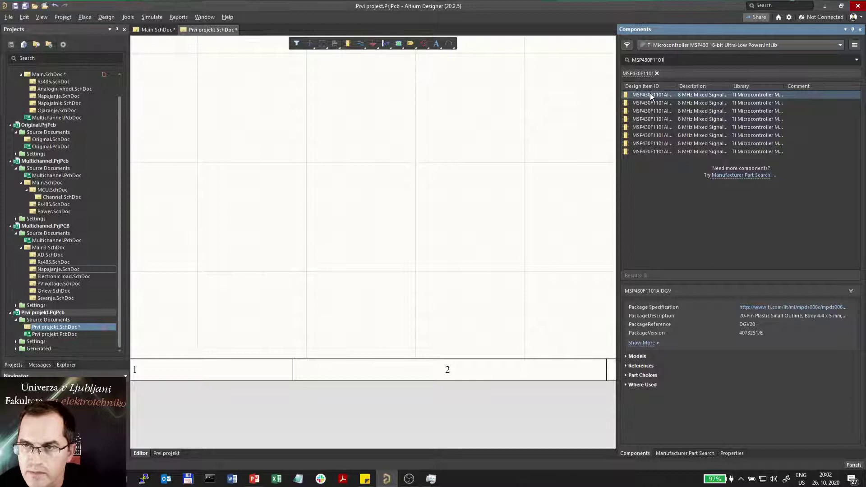
{"action": "left_click_drag", "start_coordinate": [405, 129], "coordinate": [286, 261]}
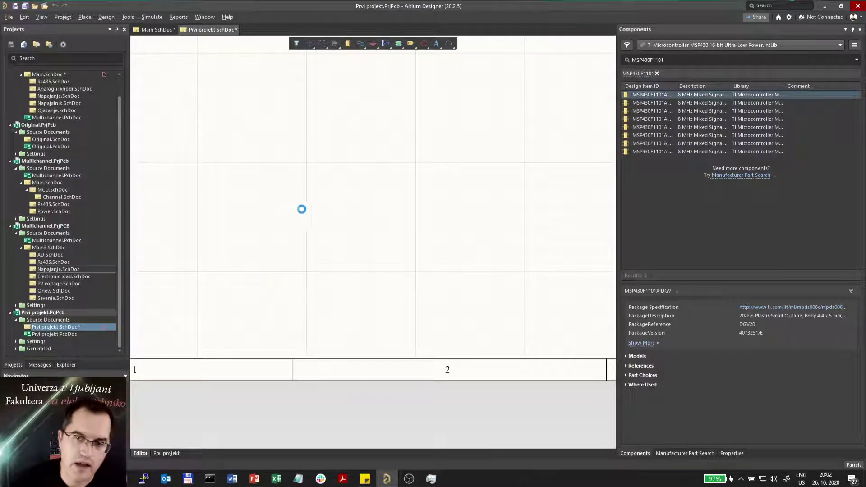
{"action": "left_click", "coordinate": [686, 454]}
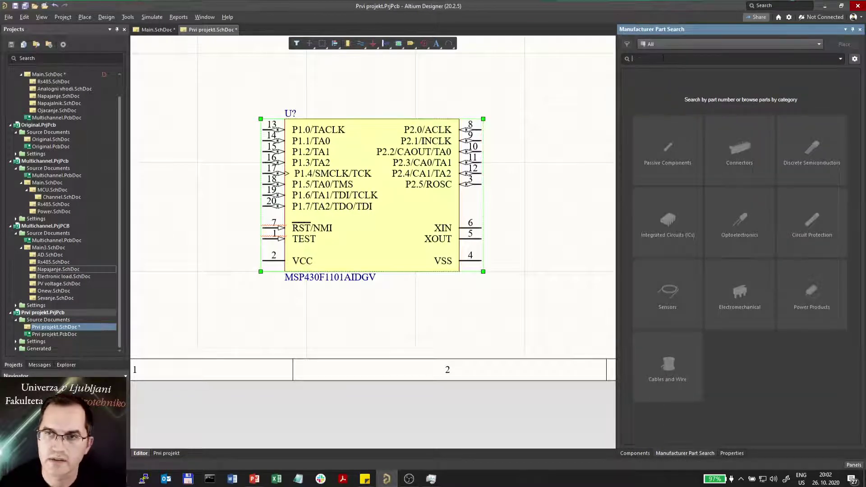
Step: Search manufacturer parts for MSP430F1101 and view MSP430F1101AIPW's symbol and 20-lead SOP footprint models
{"action": "type", "text": "MSP430F"}
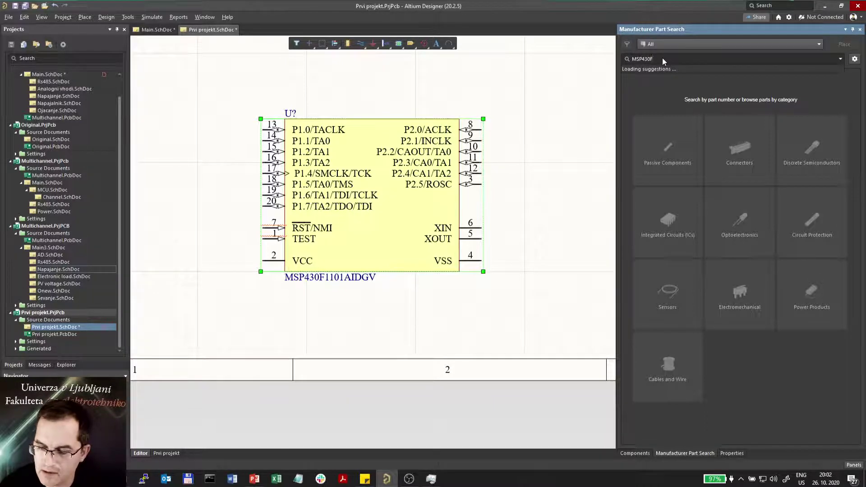
{"action": "type", "text": "1101"}
{"action": "key", "text": "Return"}
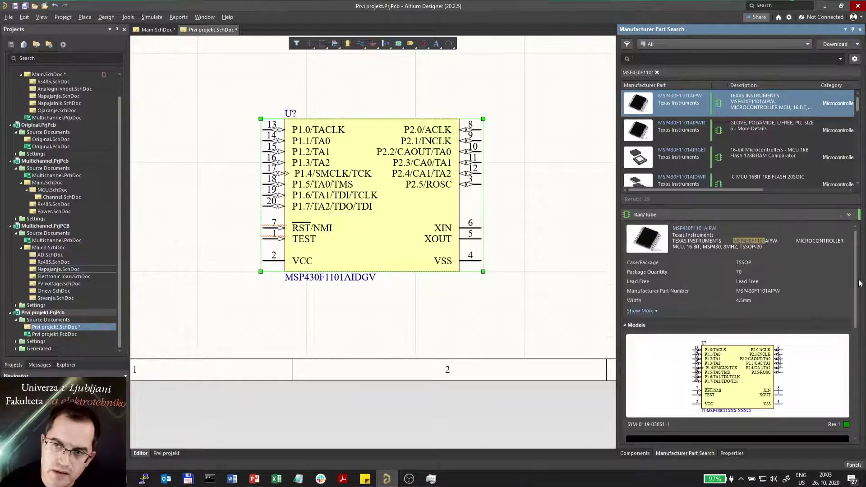
{"action": "left_click_drag", "start_coordinate": [854, 283], "coordinate": [853, 327]}
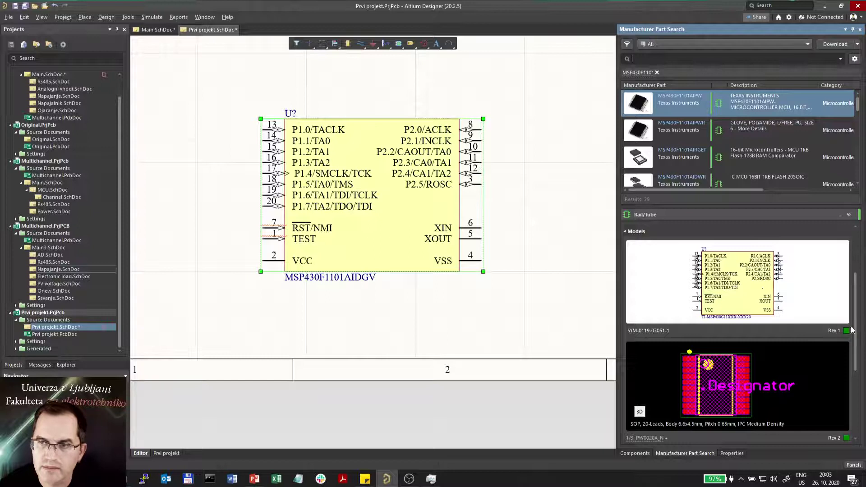
Step: Place the MSP430F1101AIPW symbol to the right of MSP430F1101AIDGV on the sheet
{"action": "mouse_move", "coordinate": [357, 252]}
{"action": "left_mouse_down"}
{"action": "mouse_move", "coordinate": [193, 232]}
{"action": "mouse_move", "coordinate": [616, 285]}
{"action": "mouse_move", "coordinate": [694, 284]}
{"action": "left_mouse_up"}
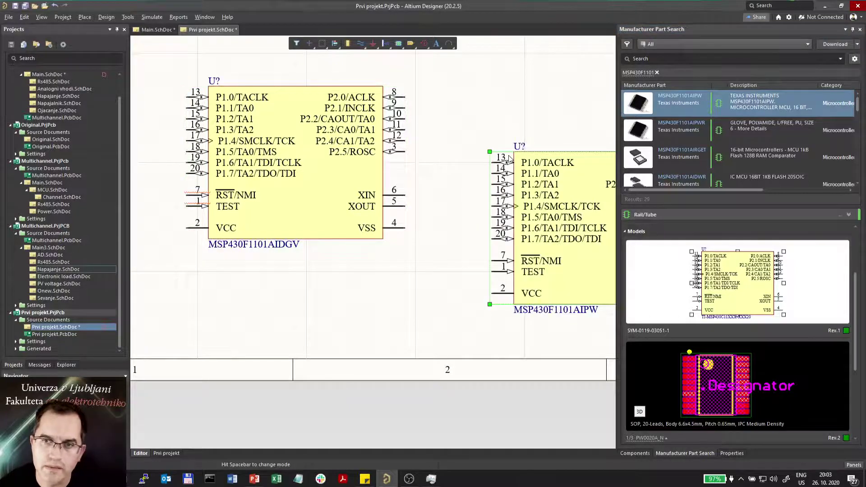
{"action": "scroll", "coordinate": [368, 181], "scroll_direction": "down", "scroll_amount": 2, "text": "ctrl"}
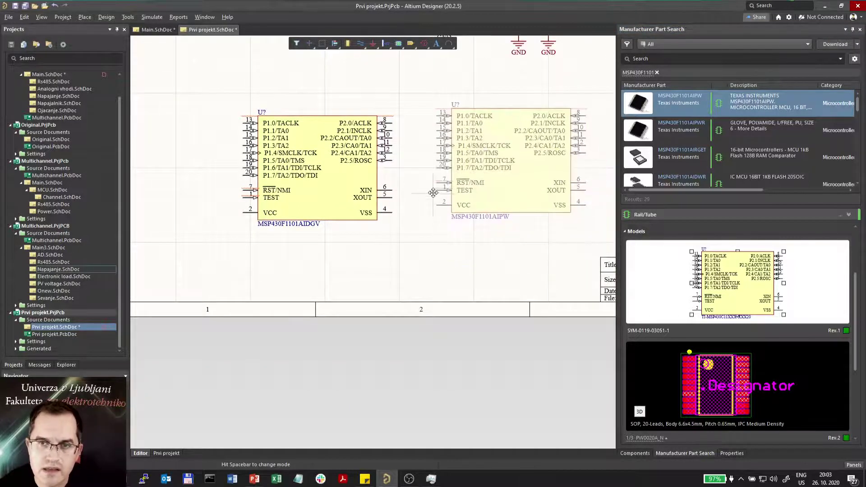
{"action": "left_click", "coordinate": [449, 216]}
{"action": "left_click", "coordinate": [353, 239]}
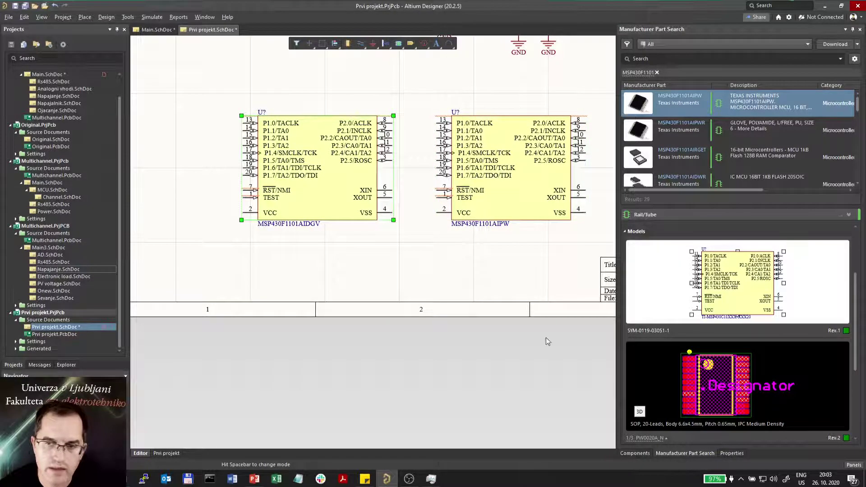
Step: Return to the Components panel listing MSP430F1101 matches from the TI MSP430 library
{"action": "left_click", "coordinate": [636, 453]}
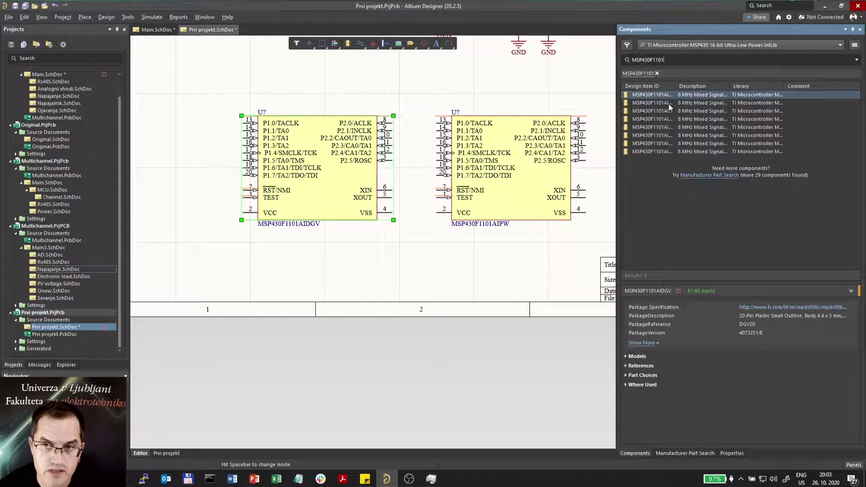